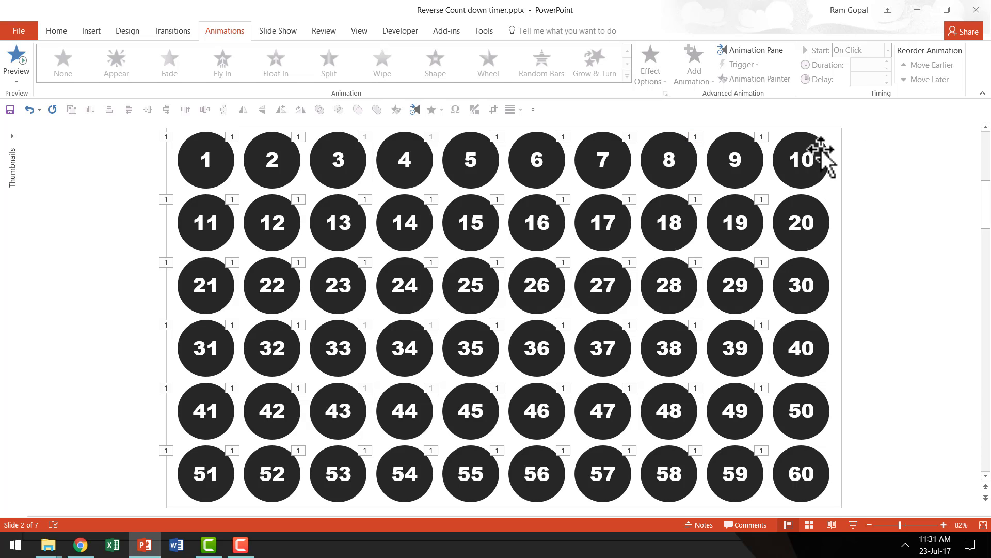
left_click(821, 150)
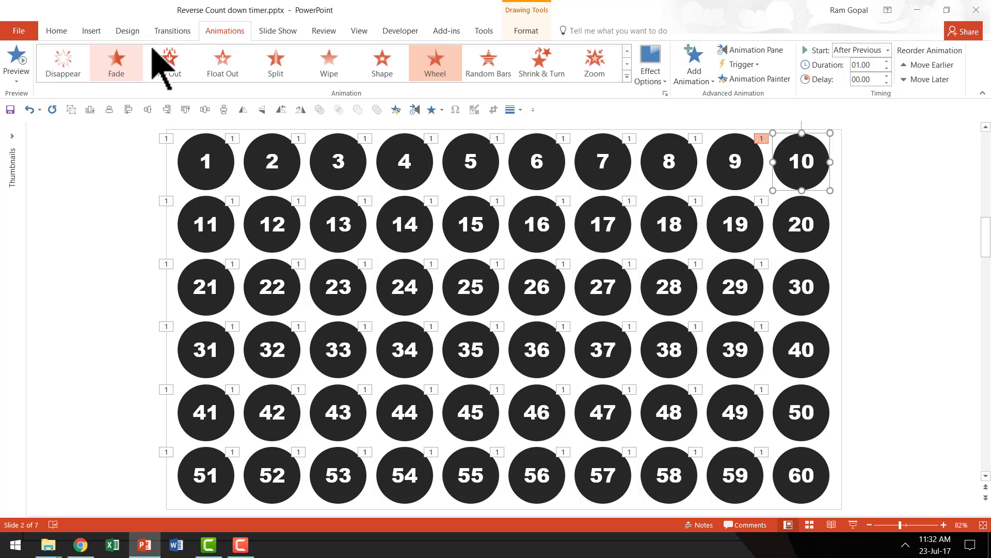
Add a new slide and draw a square rectangle near its centre.
left_click(57, 32)
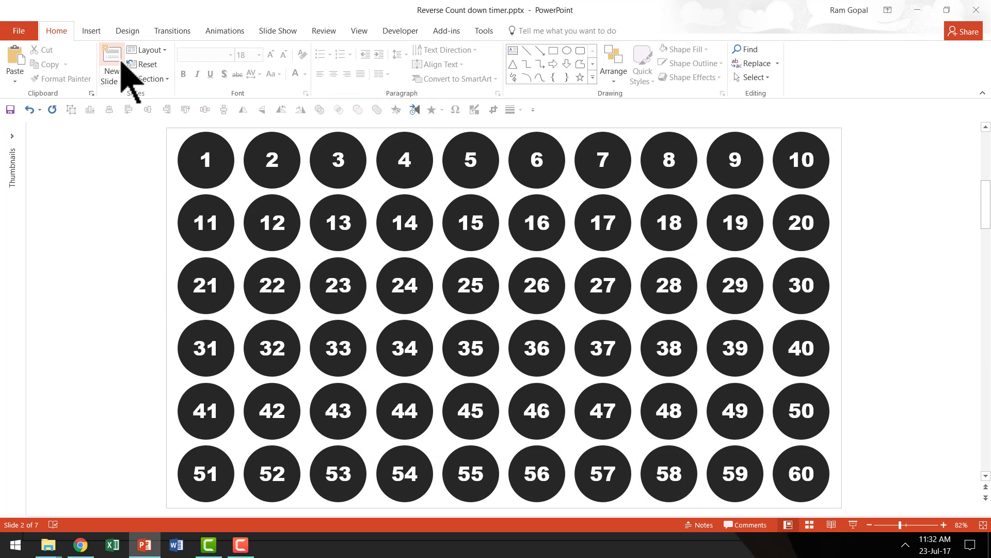
left_click(116, 63)
left_click(553, 50)
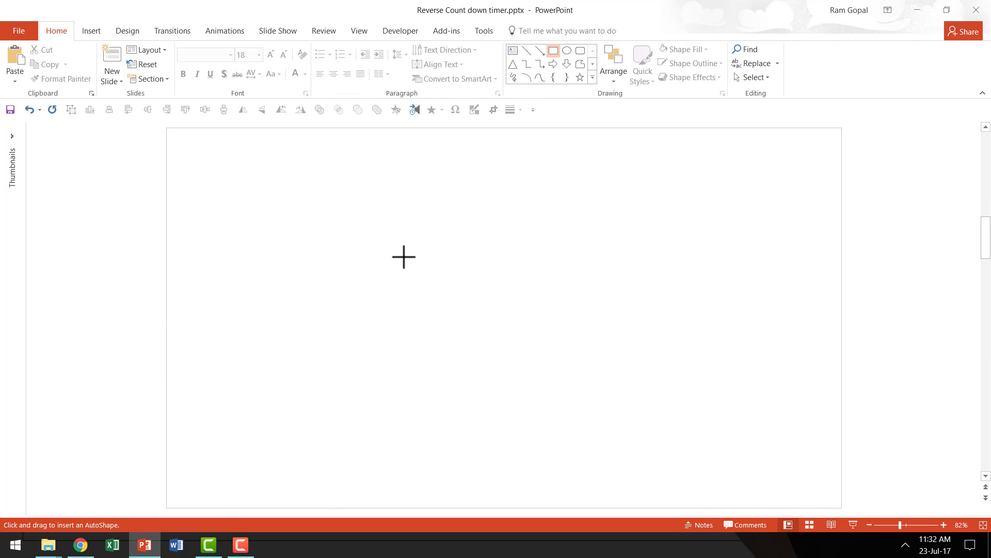
mouse_move(402, 220)
left_mouse_down()
mouse_move(541, 360)
mouse_move(544, 350)
left_mouse_up()
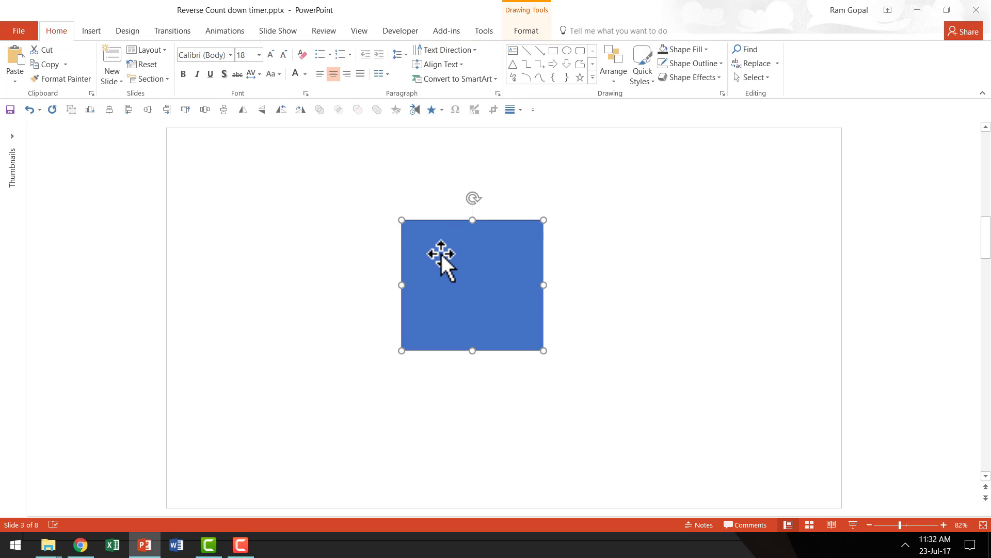
Apply the Wheel exit animation to the square.
left_click(246, 34)
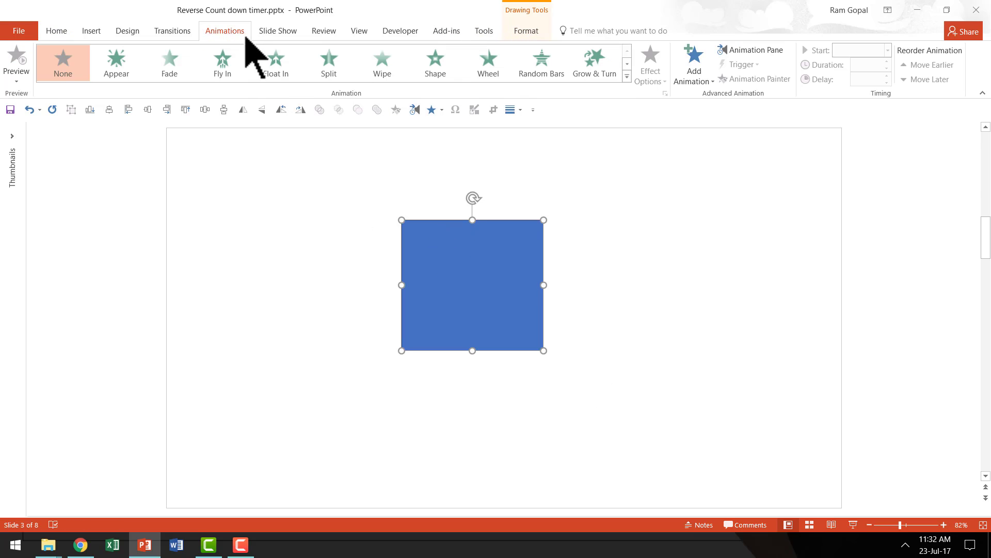
left_click(628, 76)
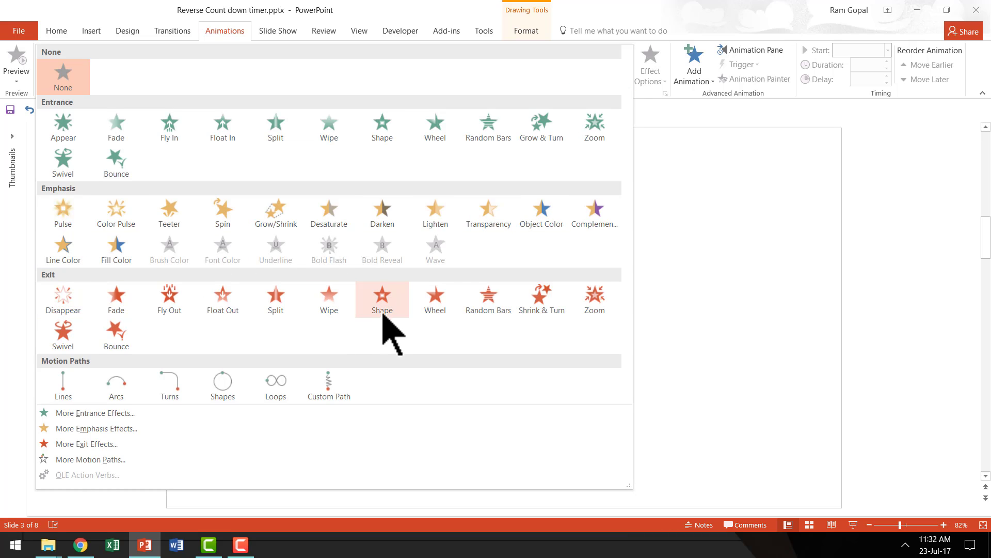
left_click(436, 302)
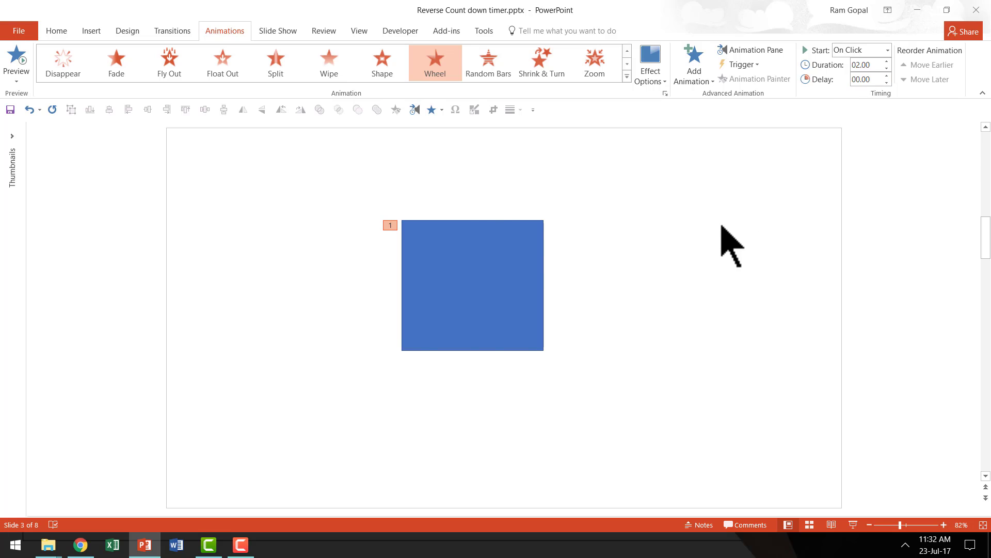
Check circle 9's animation settings, then set the square's Wheel duration to 59 seconds.
scroll(721, 239, "up", 1)
left_click(751, 160)
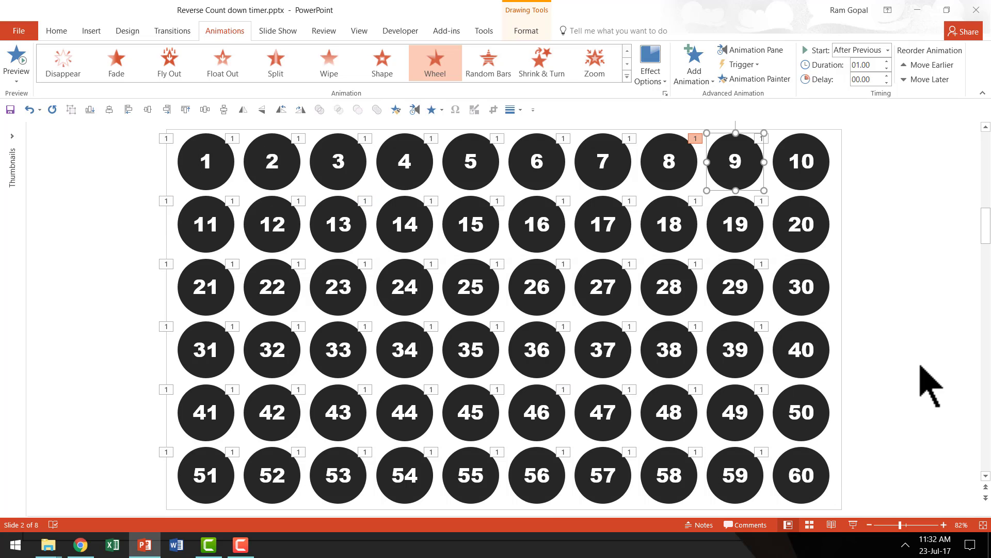
scroll(921, 364, "down", 1)
left_click(452, 231)
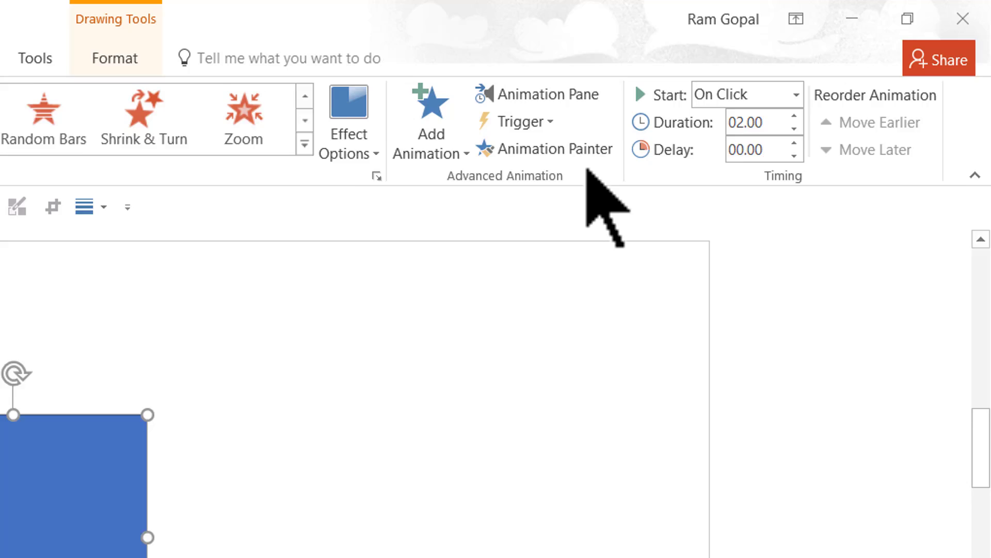
left_click(738, 147)
type("6")
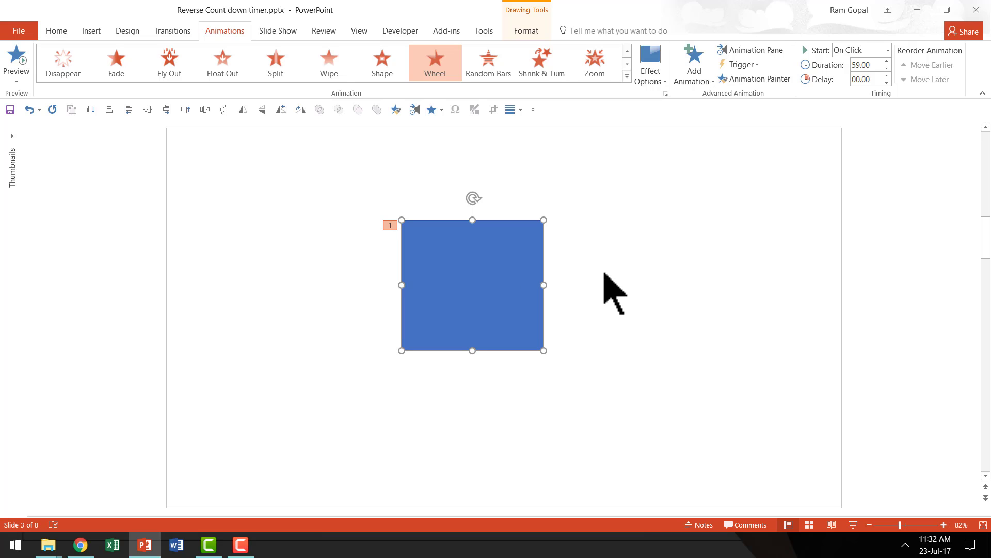
Page Down from slide 1 to slide 2, 'Three minutes left'.
scroll(611, 289, "up", 1)
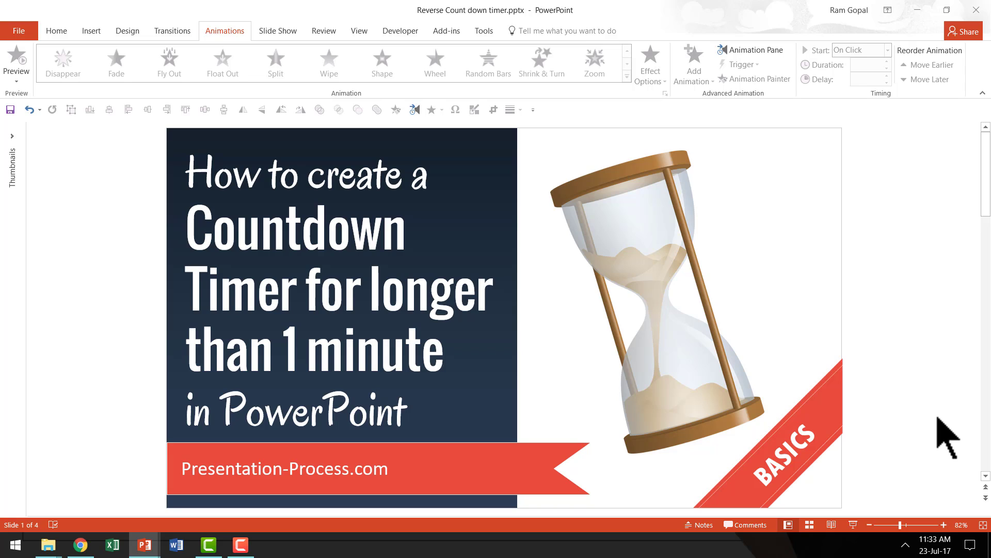
key("Page_Down")
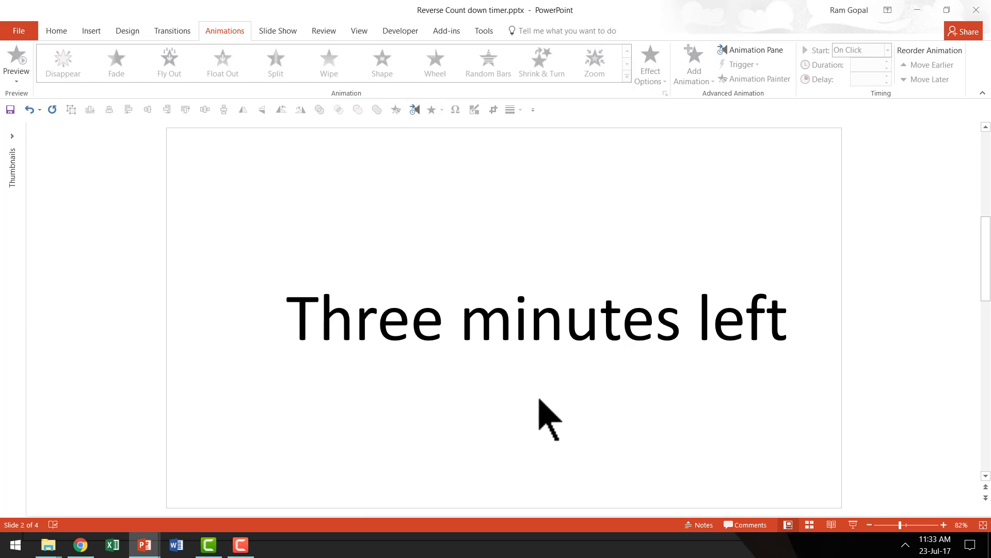
left_click(810, 524)
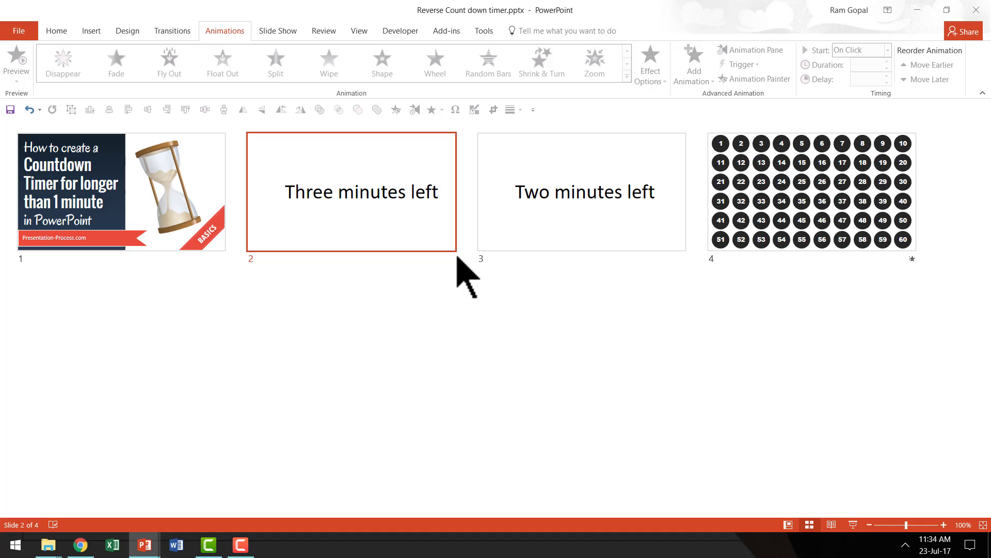
double_click(415, 235)
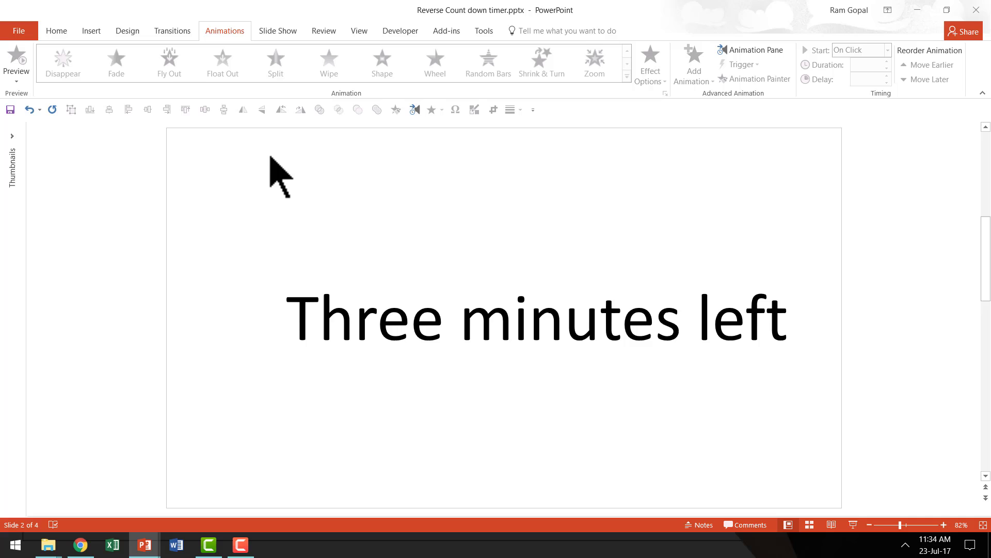
Give slide 2 a Wipe transition and auto-advance after 60 seconds (01:00).
left_click(167, 34)
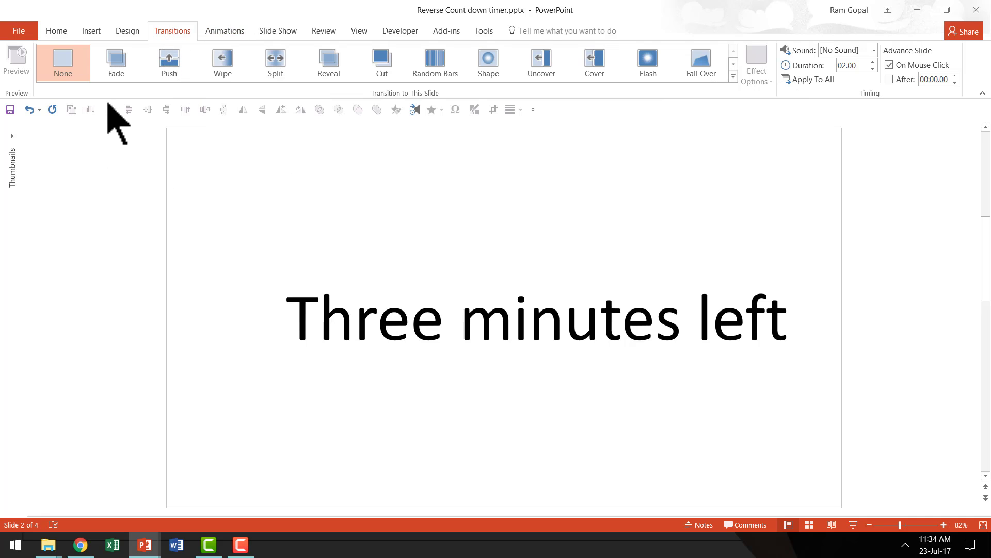
left_click(733, 76)
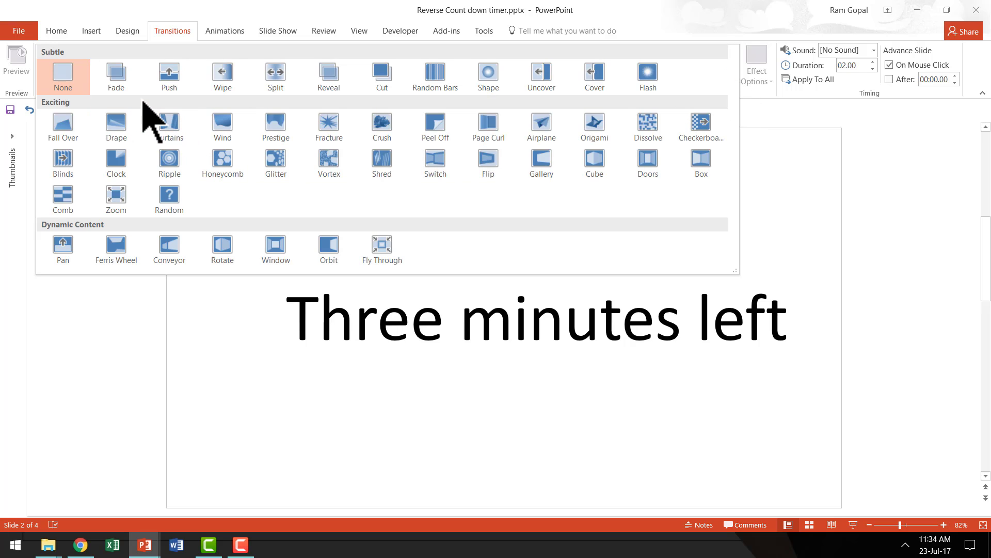
left_click(224, 77)
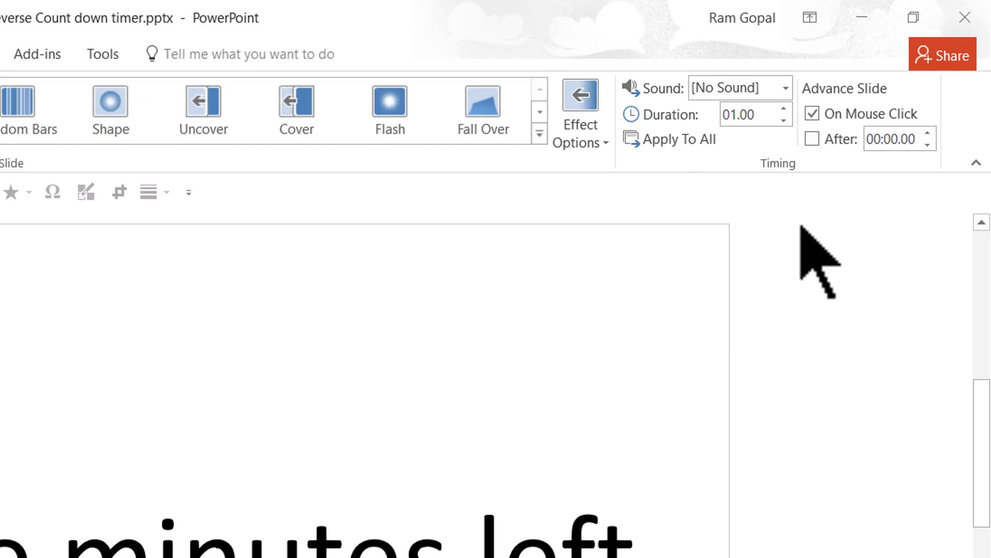
left_click(814, 141)
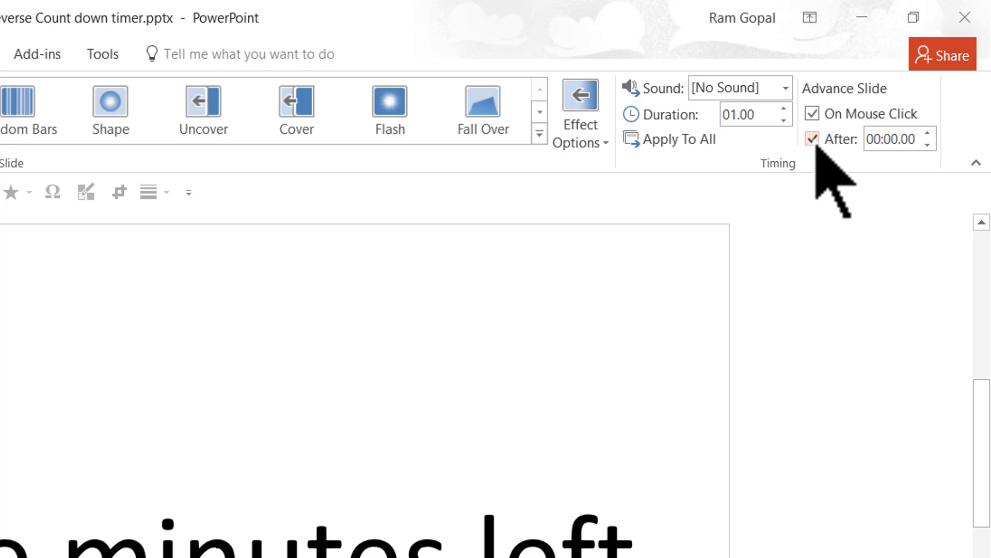
left_click(915, 138)
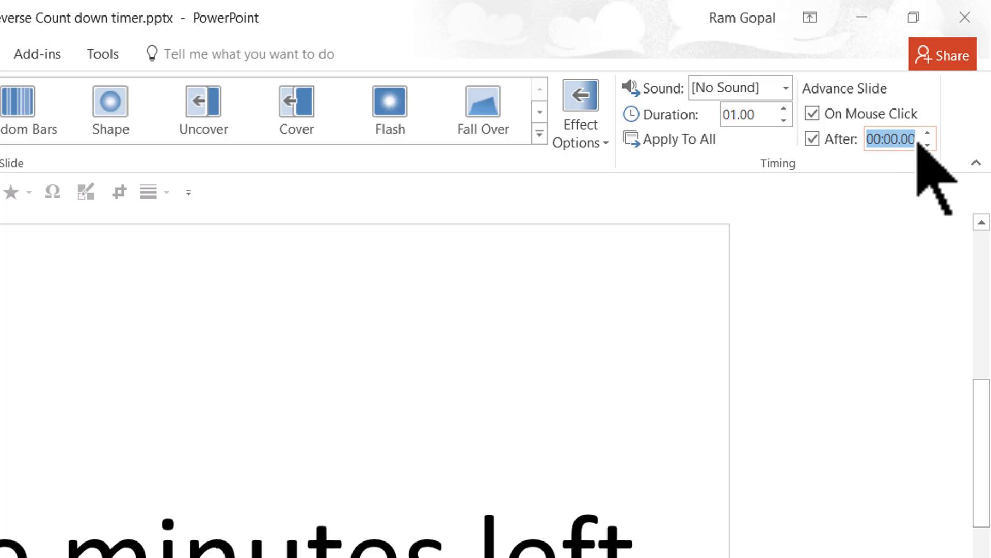
type("60")
key("Return")
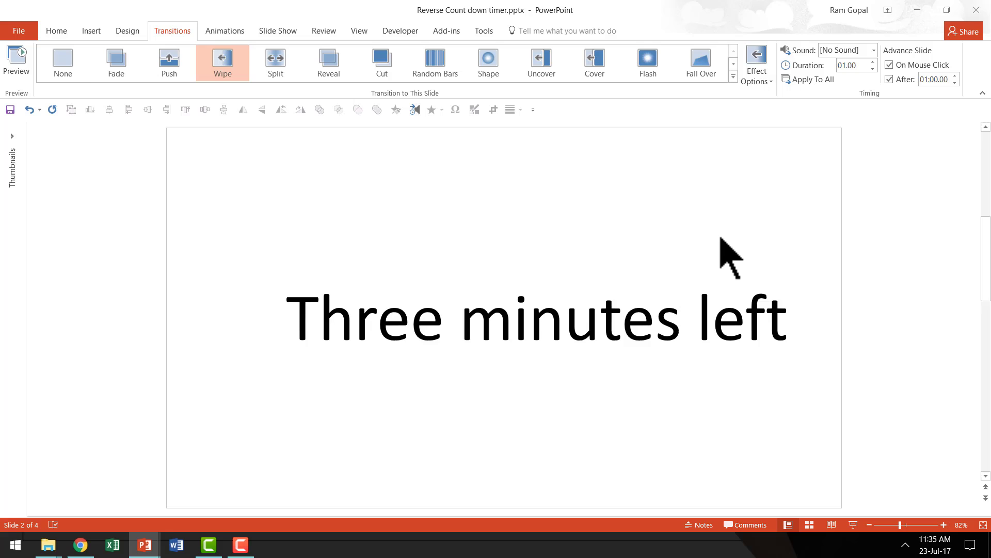
Make slide 3 auto-advance after 60 seconds, then scroll to the circles slide.
scroll(731, 258, "down", 1)
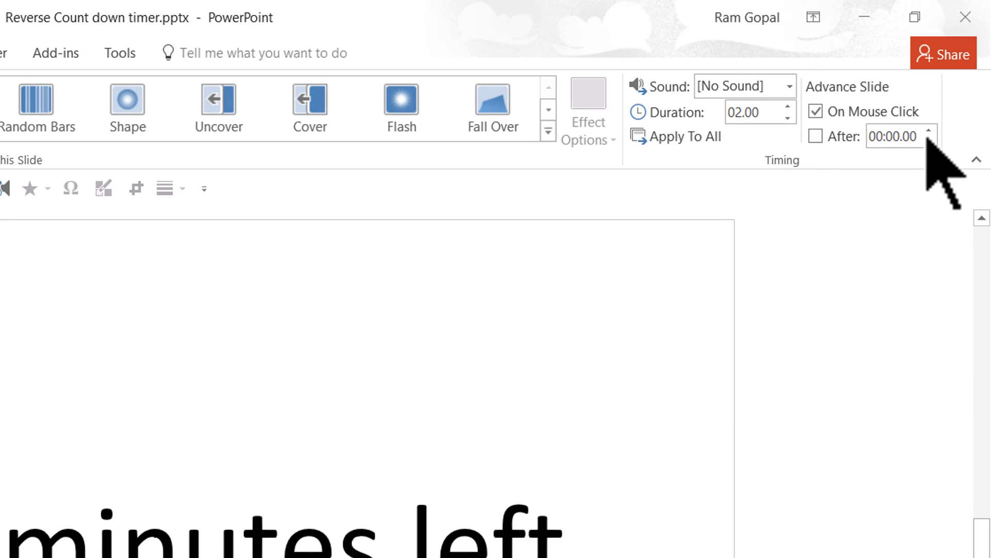
left_click(815, 137)
double_click(914, 136)
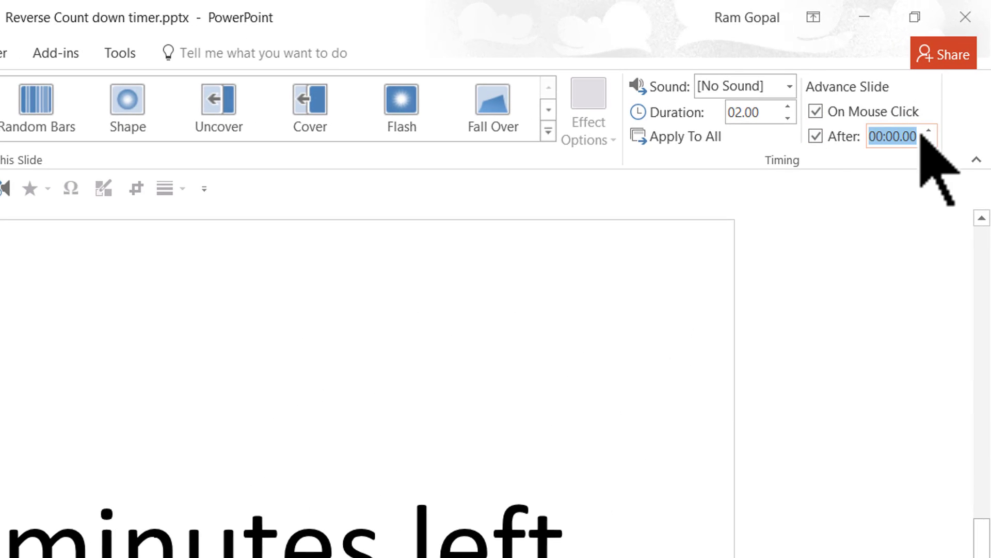
type("60")
key("Return")
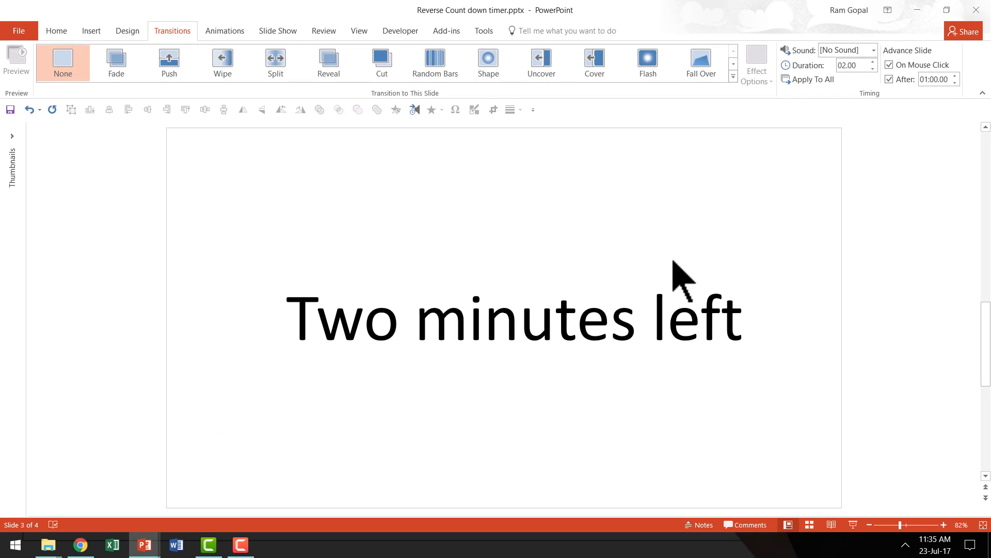
scroll(697, 251, "down", 1)
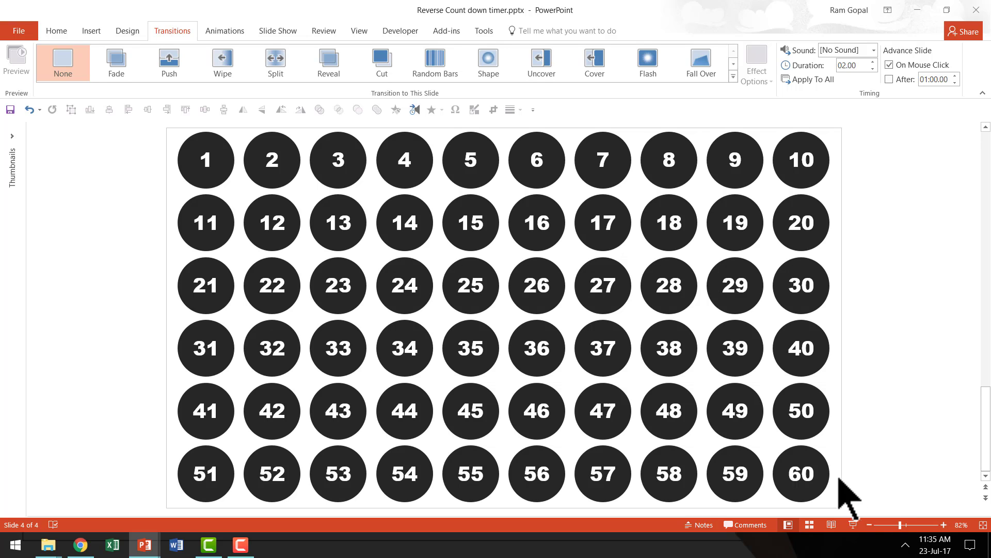
In the Animation Pane, set circle 60's (Oval 121) Wheel exit to start With Previous.
left_click(823, 472)
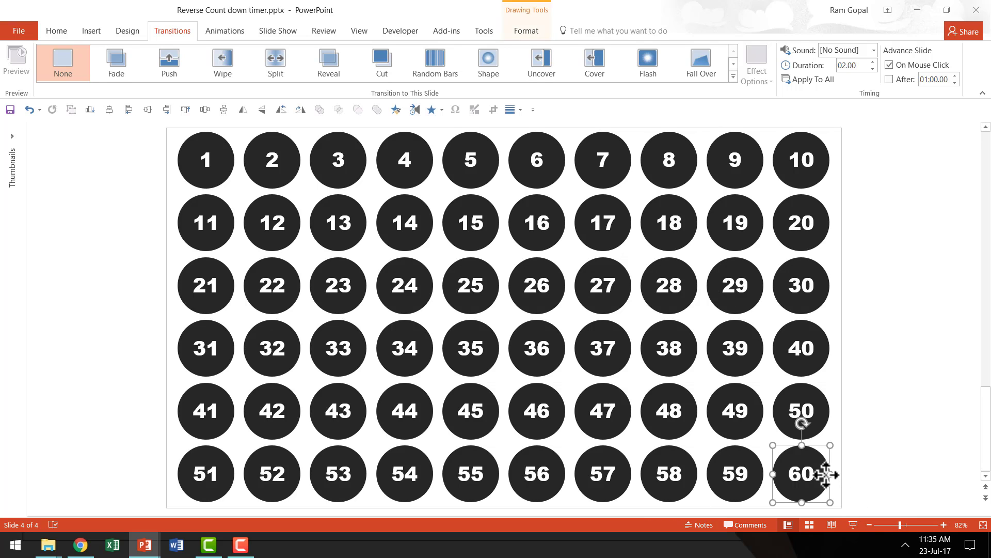
left_click(225, 31)
left_click(753, 50)
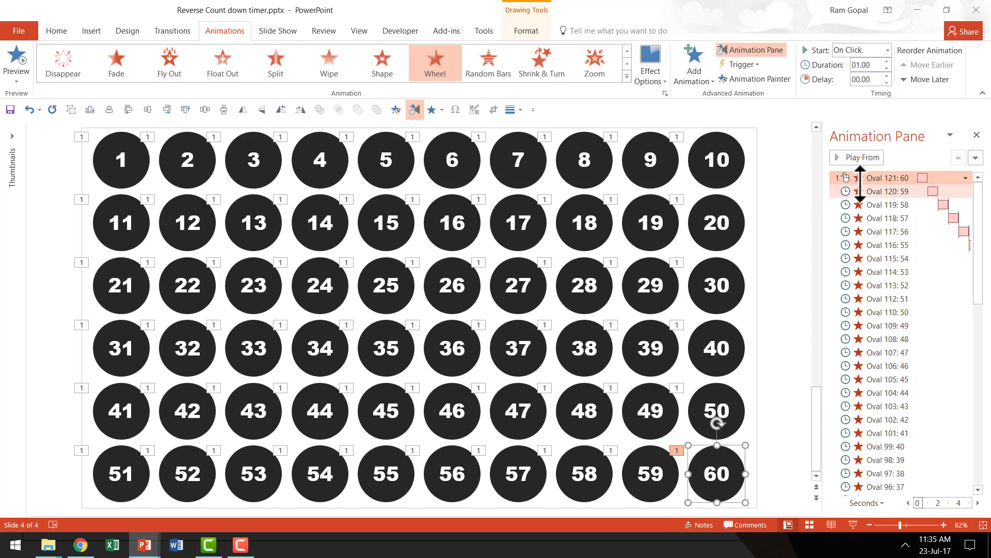
left_click(751, 345)
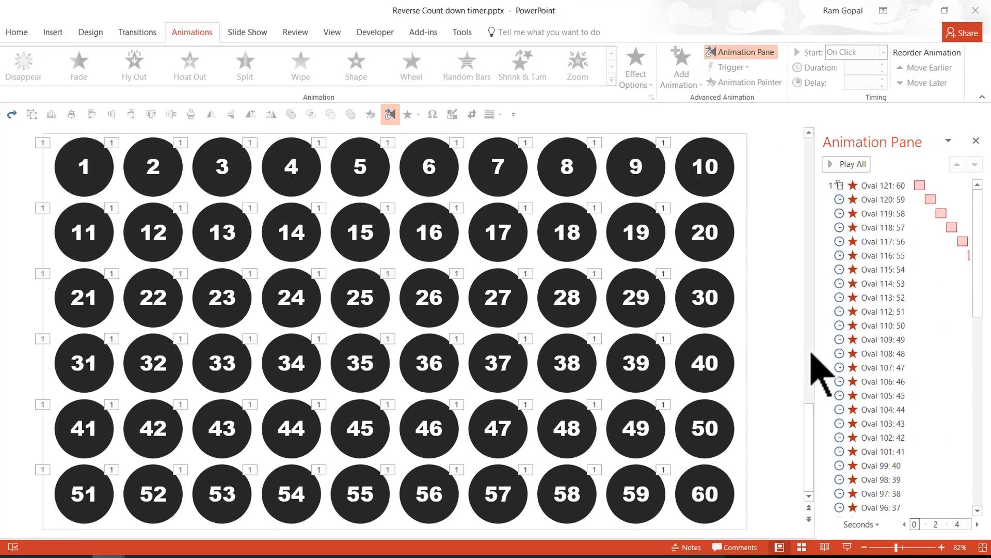
left_click(856, 186)
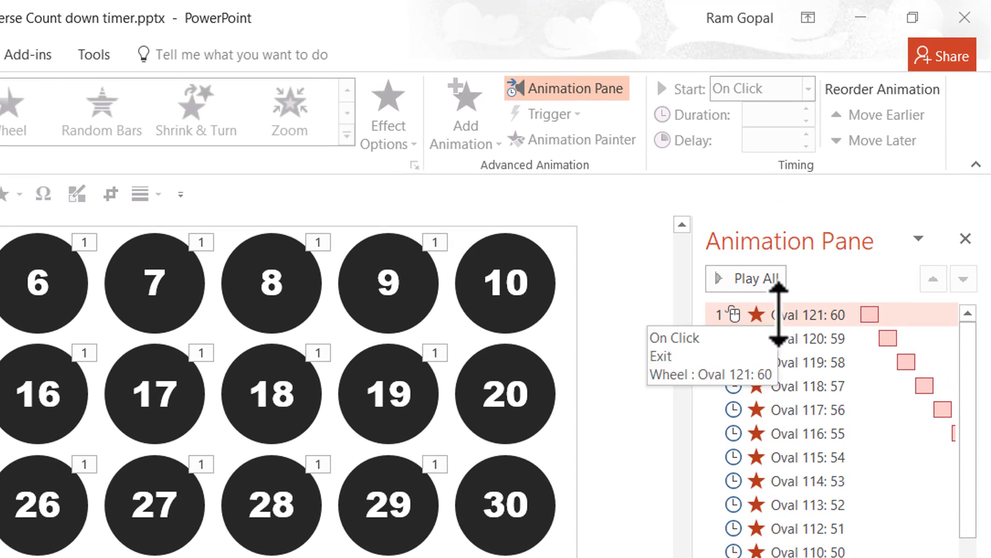
left_click(758, 90)
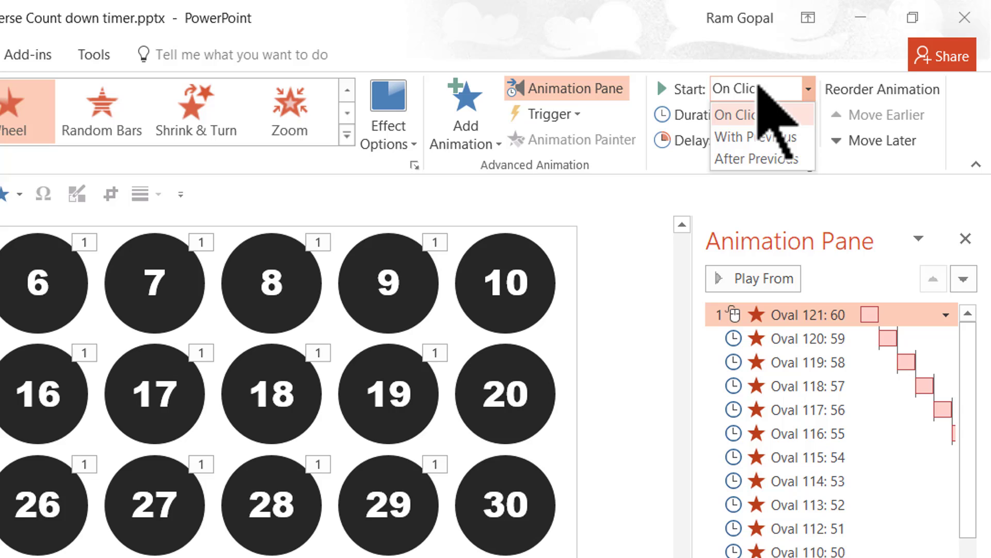
left_click(756, 137)
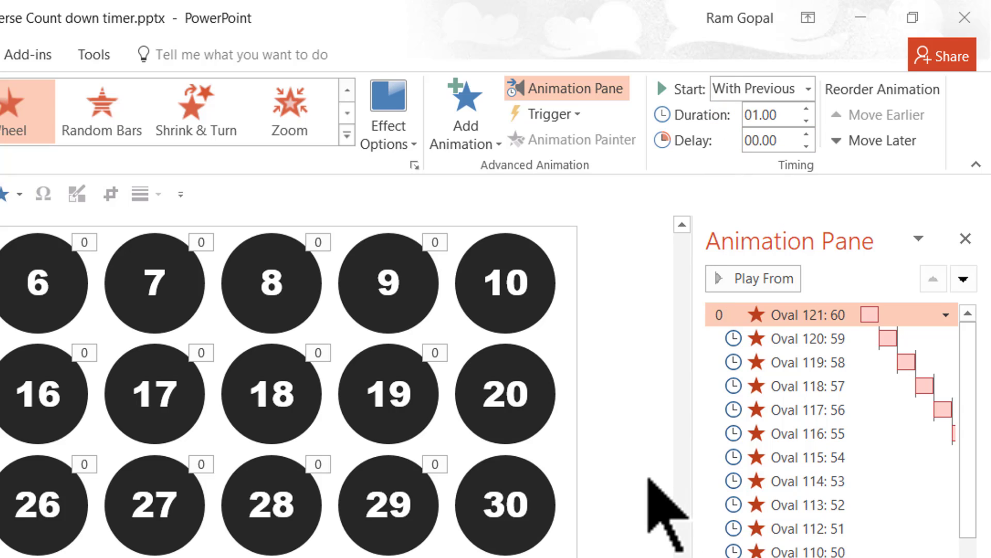
left_click(646, 509)
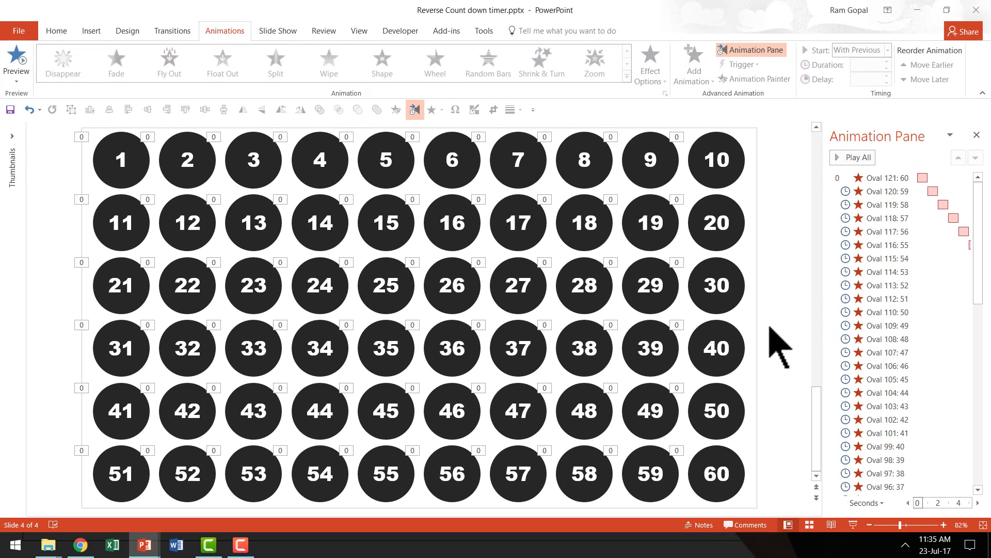
scroll(781, 346, "down", 1)
scroll(781, 346, "up", 1)
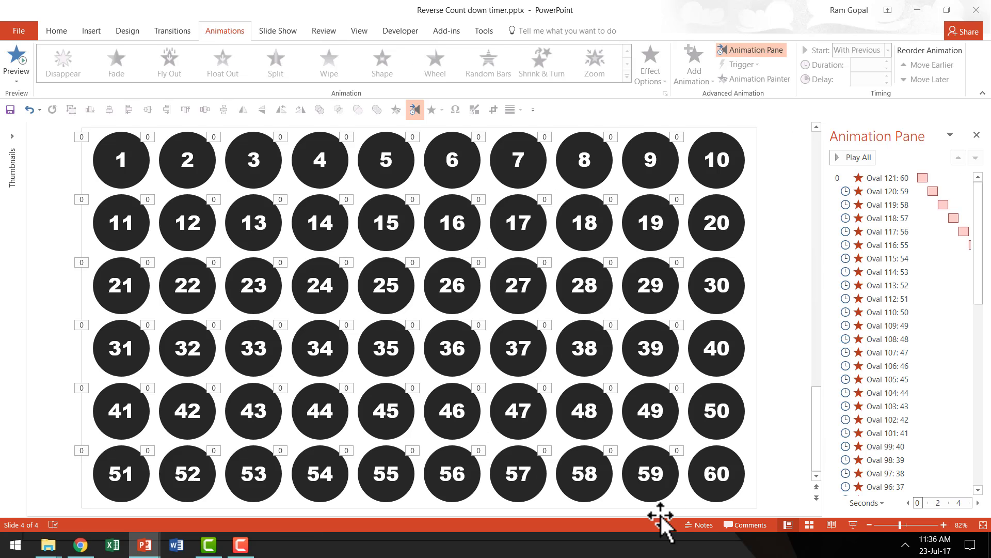
In Slide Sorter, inspect slide 2's 01:00 timing and return to the thumbnails.
left_click(809, 525)
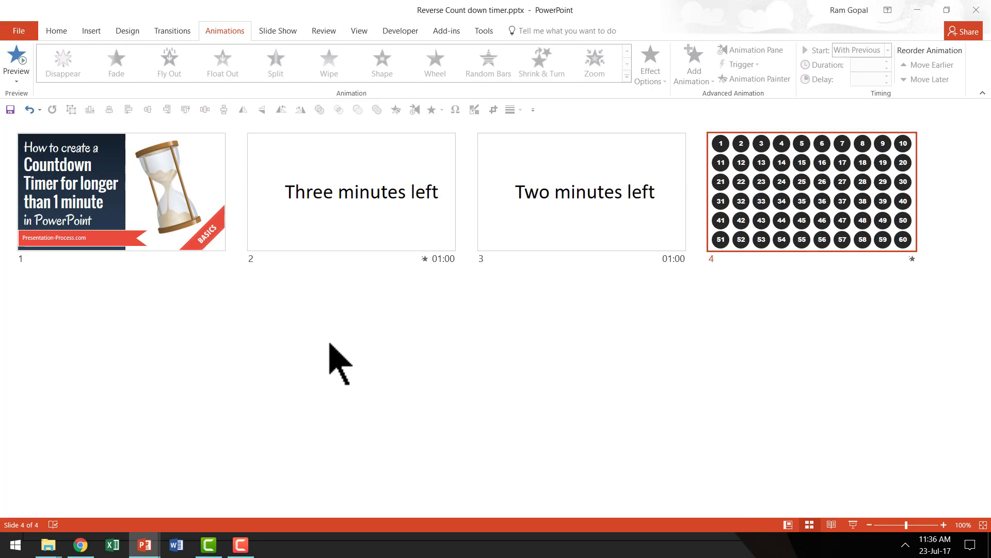
double_click(354, 247)
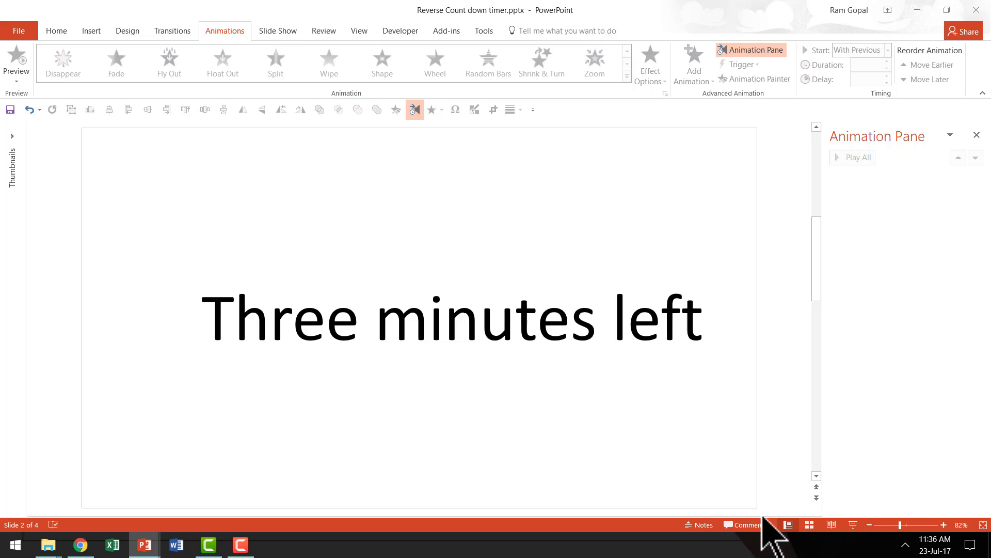
left_click(810, 524)
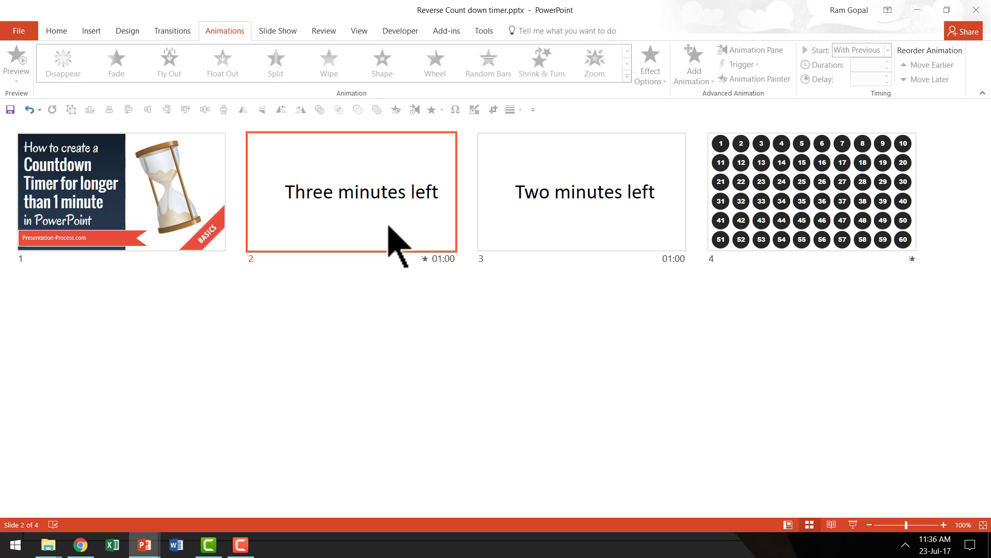
Open slide 1, the title slide, from Slide Sorter in Normal view.
double_click(177, 243)
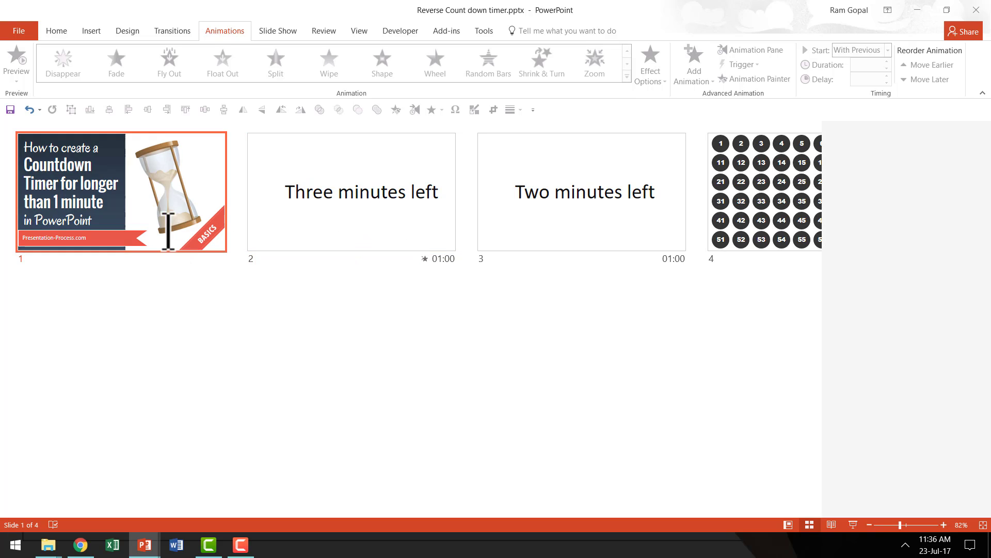